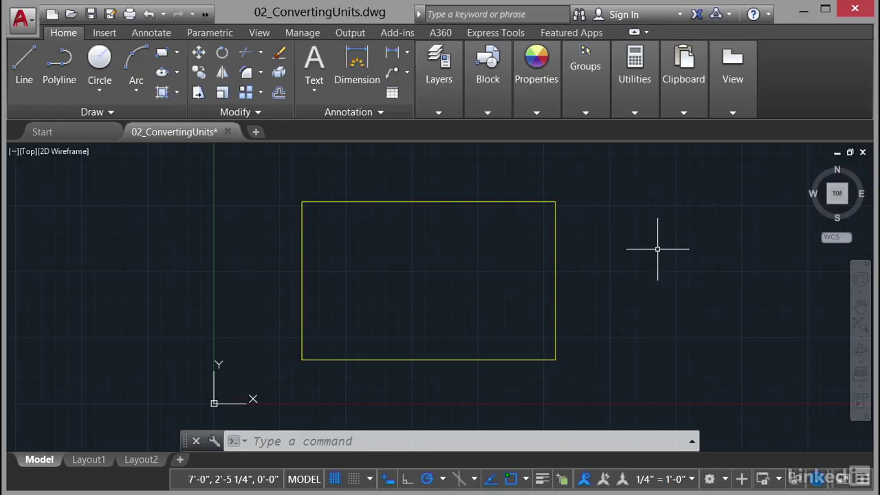
Check the drawing's length type, precision and insertion scale in the Drawing Units settings.
{"action": "type", "text": "units"}
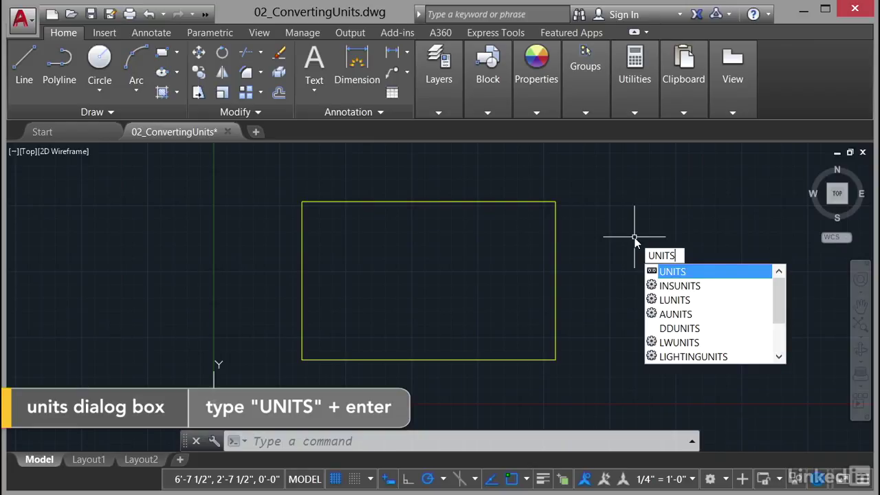
{"action": "key", "text": "Return"}
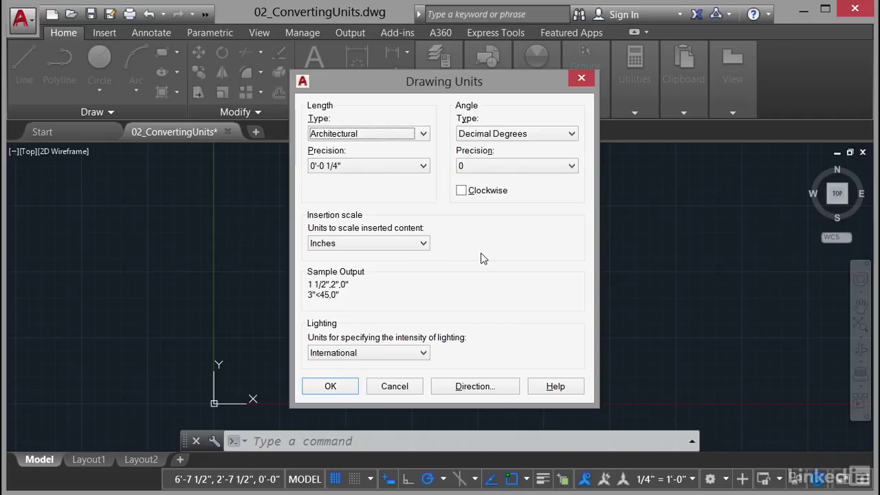
{"action": "left_click", "coordinate": [344, 391]}
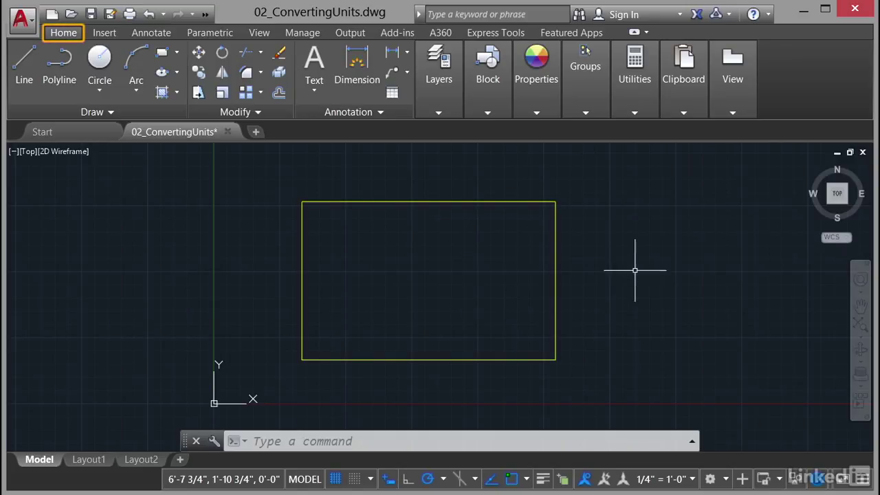
{"action": "left_click", "coordinate": [633, 114]}
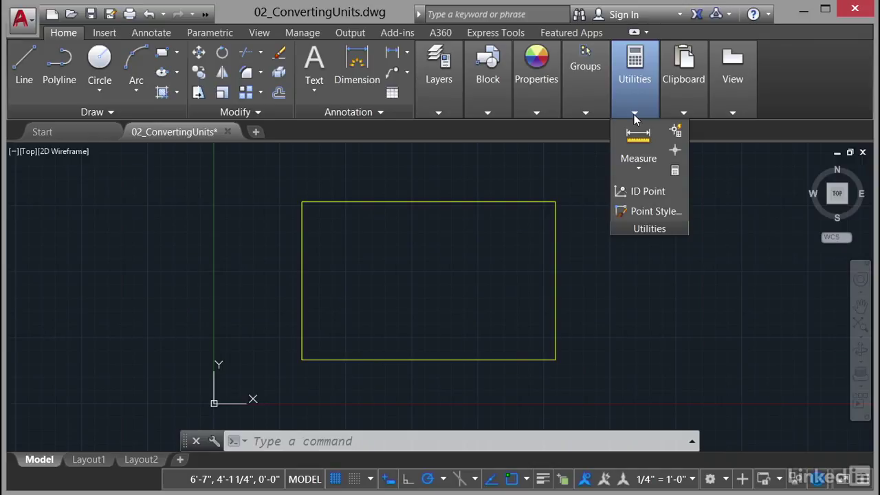
{"action": "left_click", "coordinate": [637, 170]}
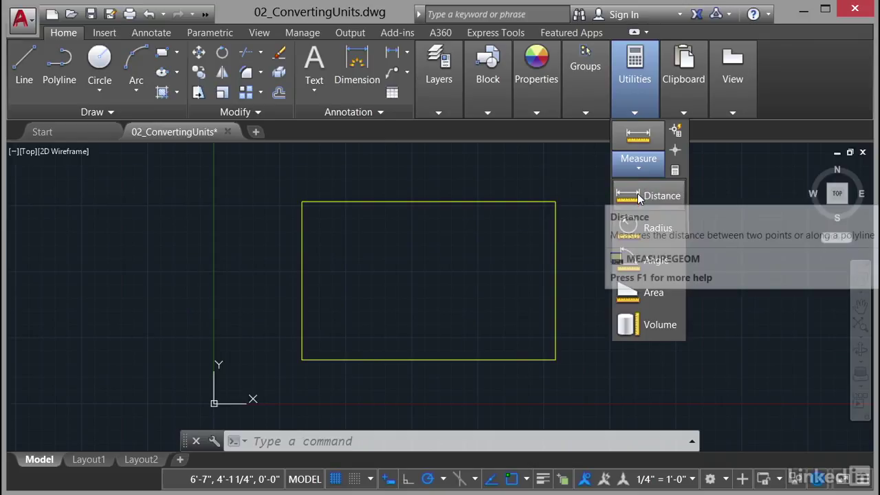
{"action": "left_click", "coordinate": [637, 195]}
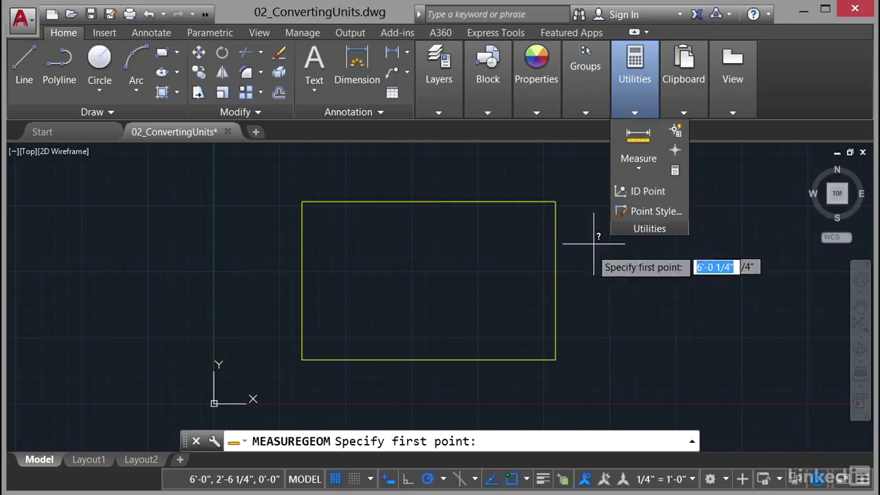
{"action": "left_click", "coordinate": [528, 479]}
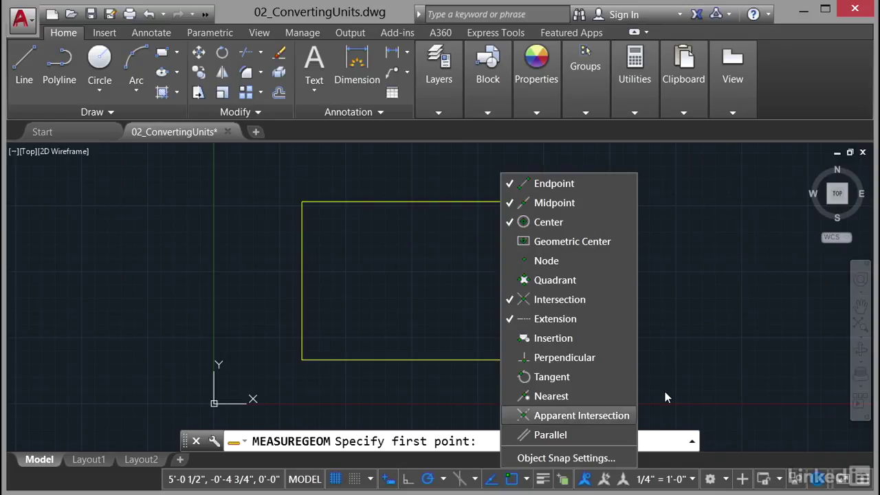
{"action": "key", "text": "Escape"}
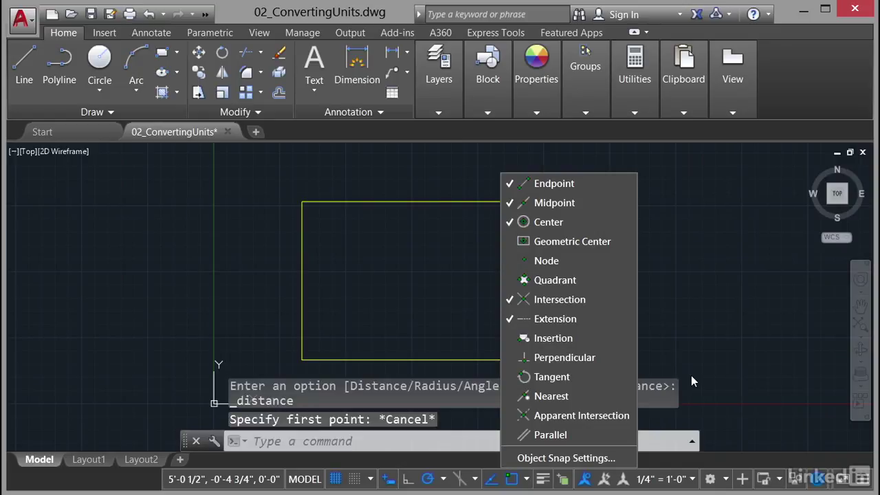
{"action": "left_click", "coordinate": [690, 381]}
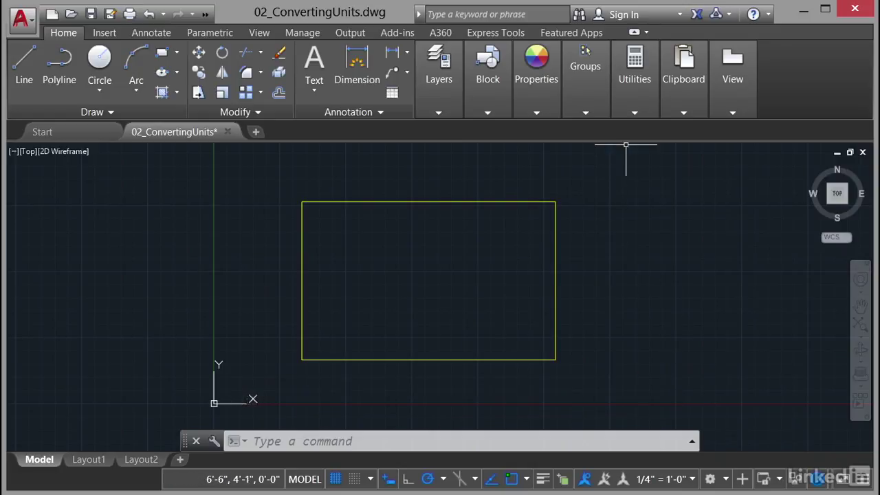
Measure the length of the rectangle's top edge from its upper-left to its upper-right corner.
{"action": "left_click", "coordinate": [632, 116]}
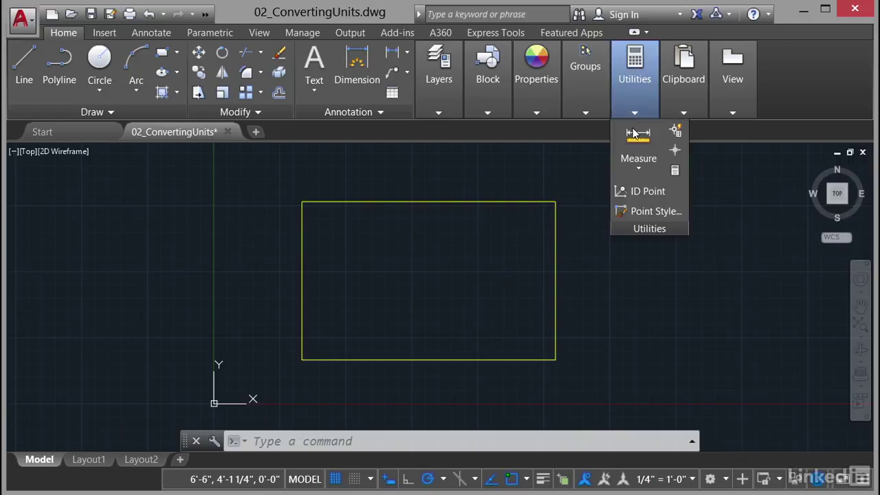
{"action": "left_click", "coordinate": [635, 171]}
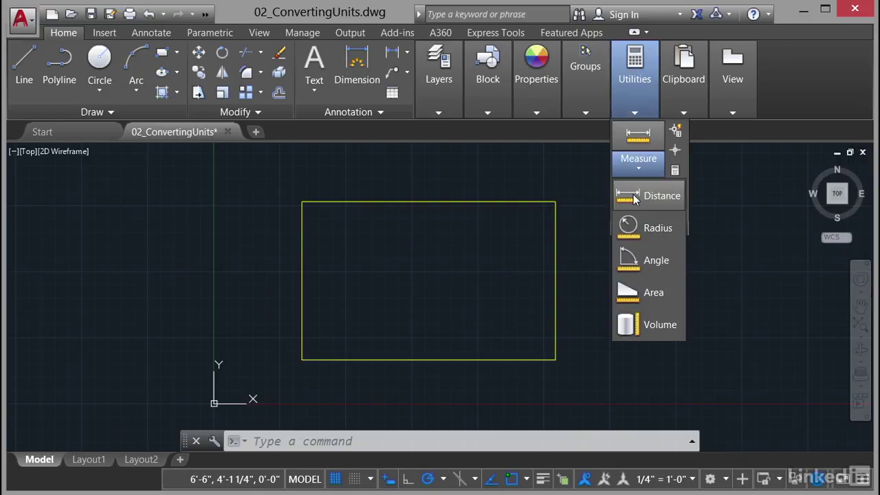
{"action": "left_click", "coordinate": [634, 197]}
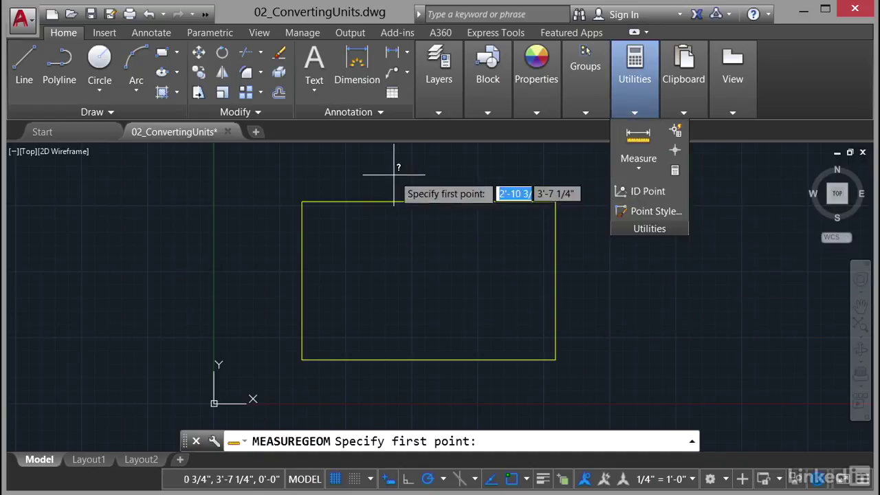
{"action": "left_click", "coordinate": [302, 201]}
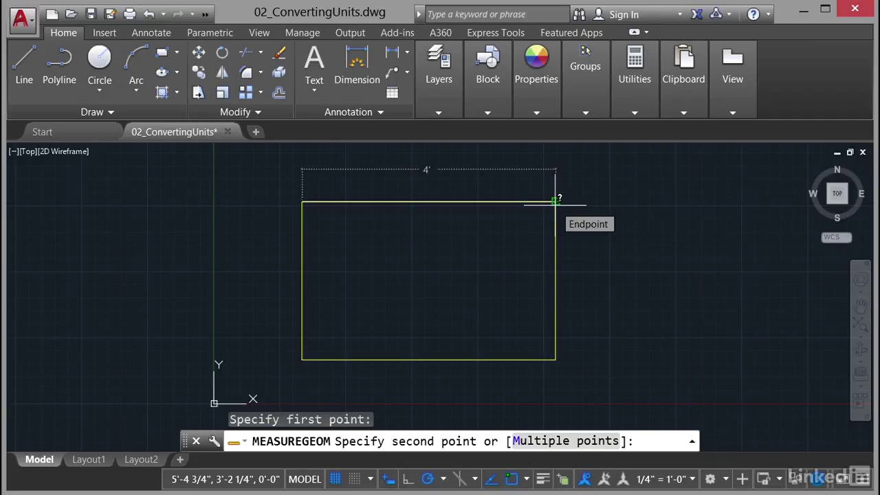
{"action": "left_click", "coordinate": [556, 202]}
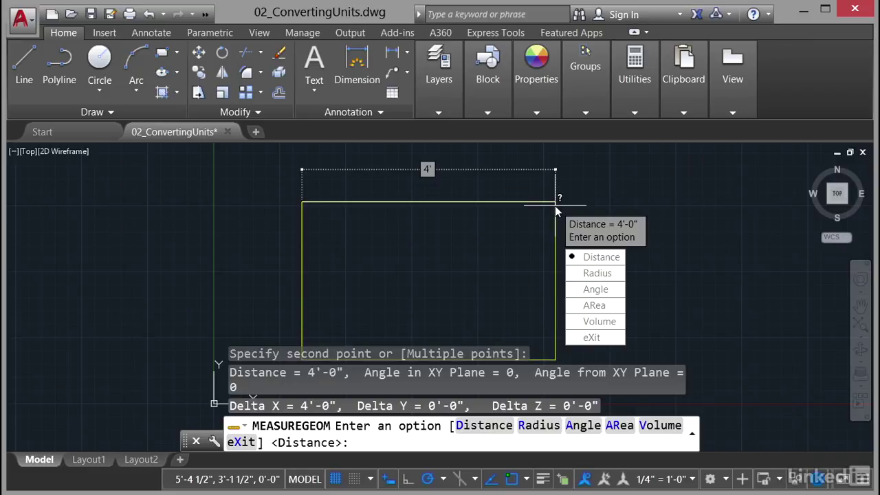
{"action": "left_click", "coordinate": [592, 338]}
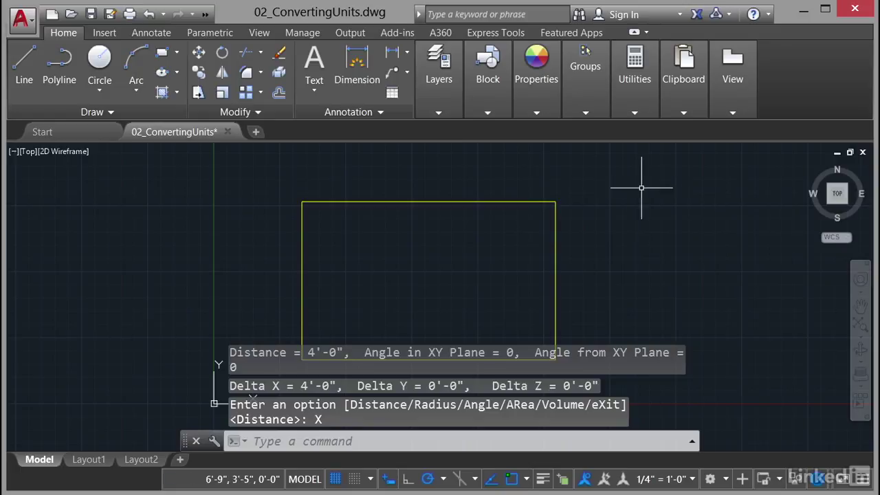
Change the drawing's length unit type to Decimal.
{"action": "type", "text": "units"}
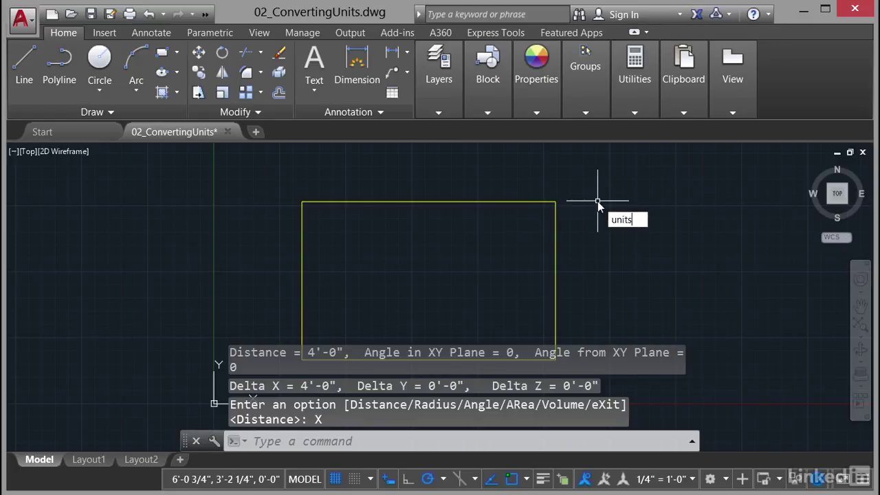
{"action": "key", "text": "Return"}
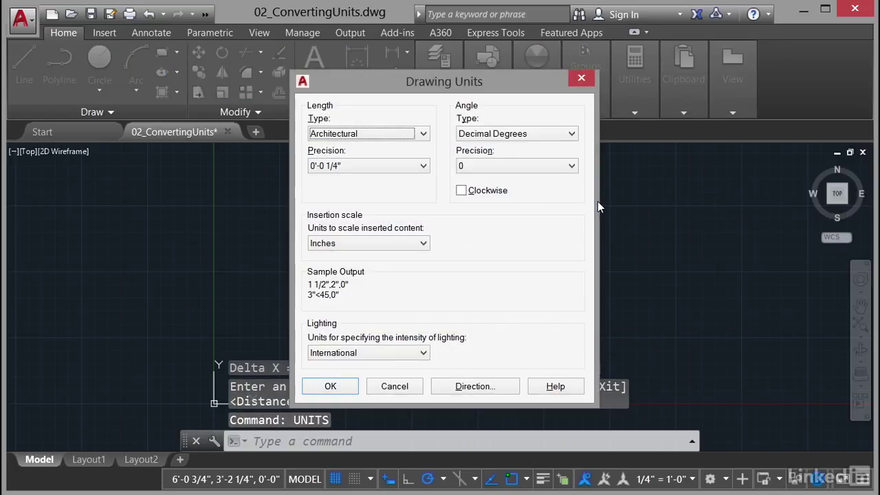
{"action": "left_click", "coordinate": [423, 134]}
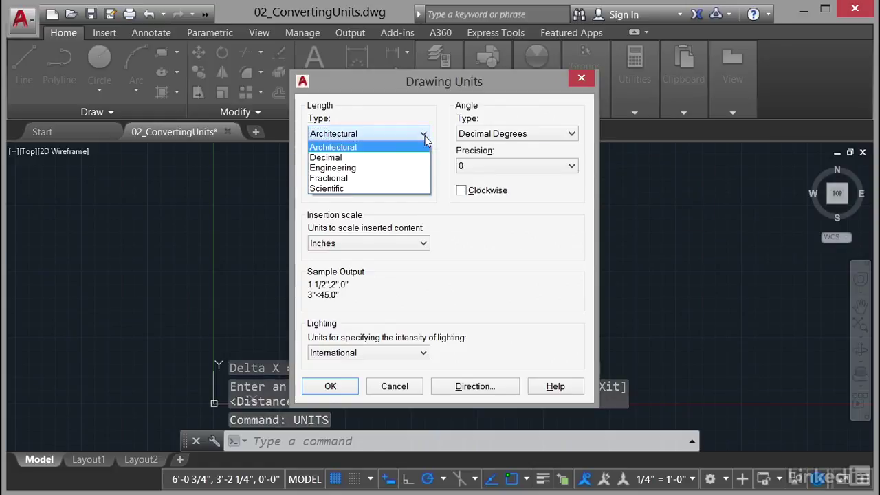
{"action": "left_click", "coordinate": [385, 158]}
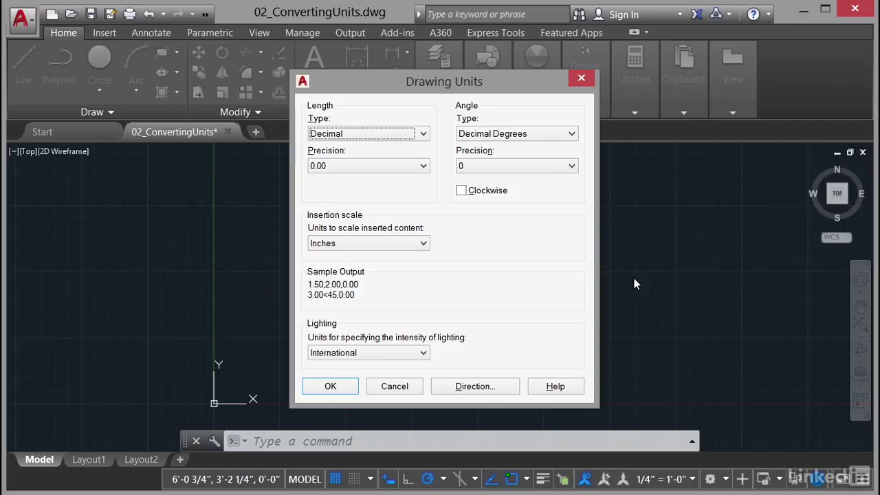
{"action": "left_click", "coordinate": [330, 384]}
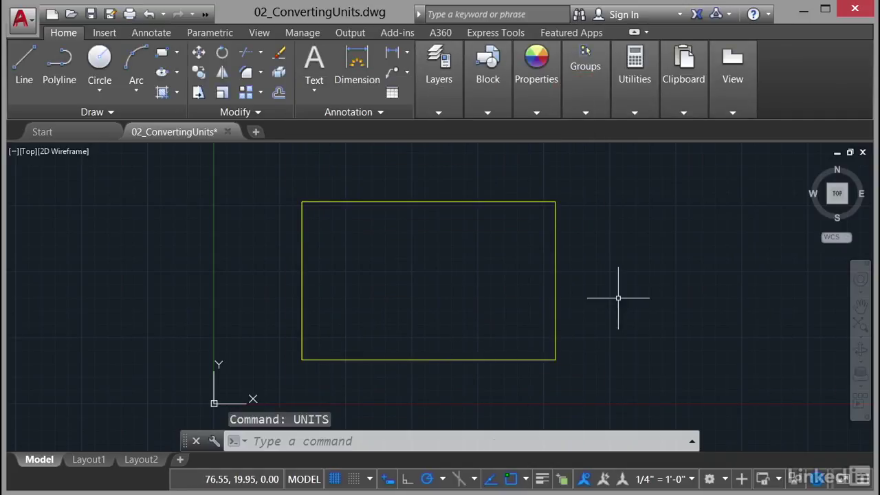
Measure the rectangle's top edge again, between its two upper endpoints, in decimal units.
{"action": "left_click", "coordinate": [633, 114]}
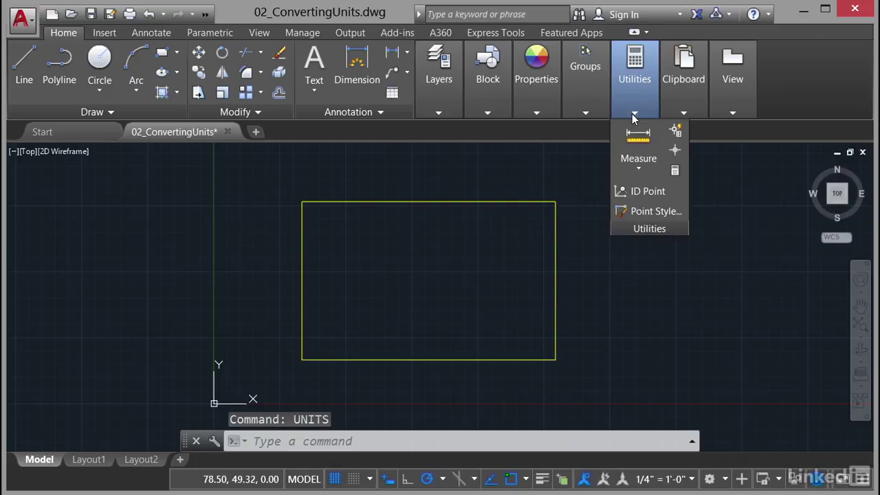
{"action": "left_click", "coordinate": [635, 168]}
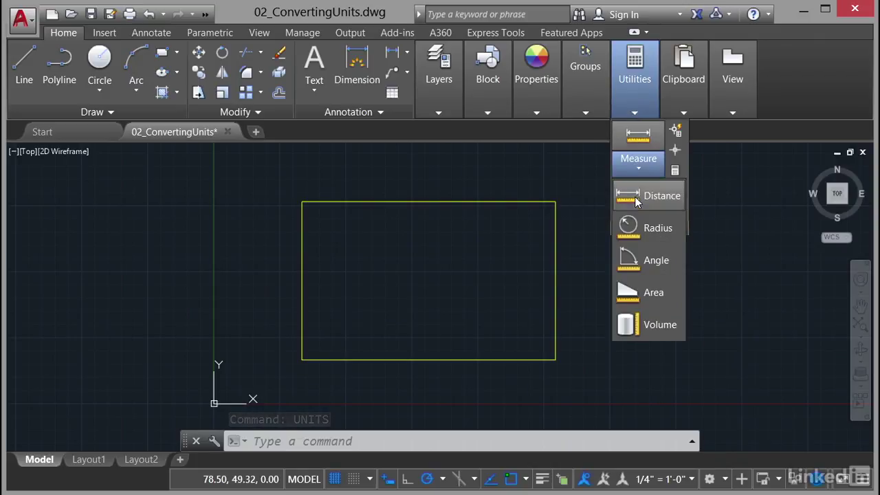
{"action": "left_click", "coordinate": [634, 196]}
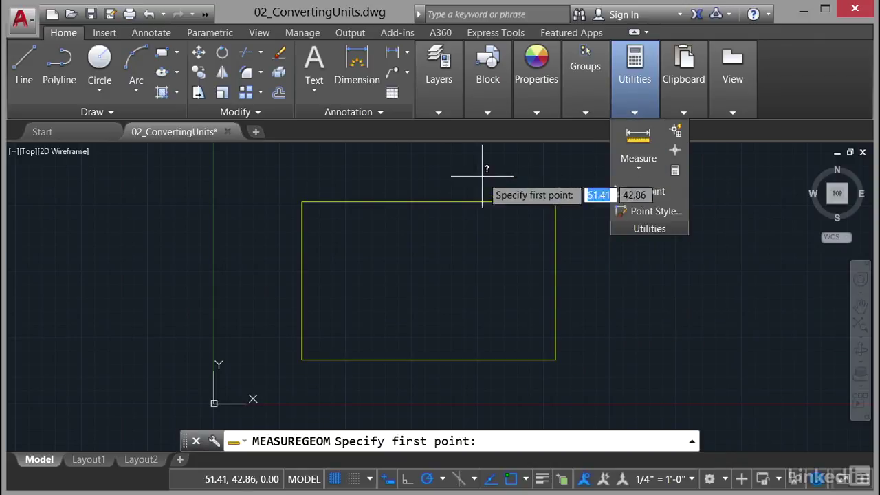
{"action": "left_click", "coordinate": [301, 201]}
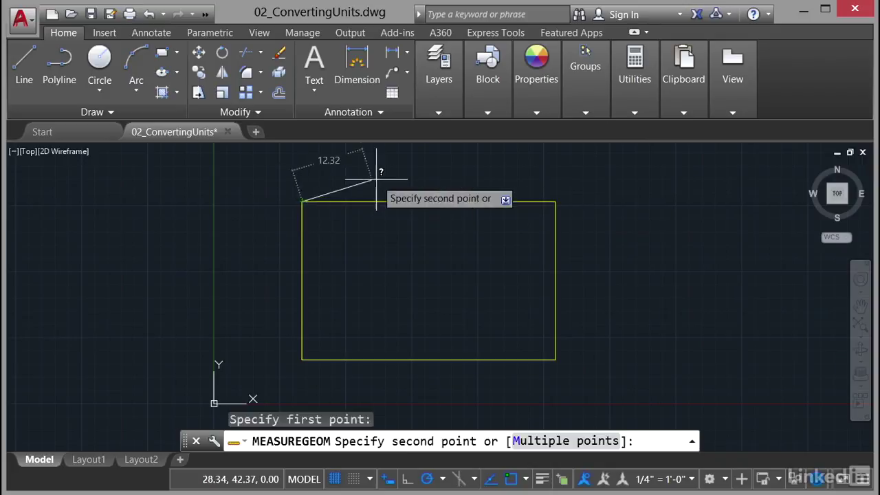
{"action": "left_click", "coordinate": [556, 202]}
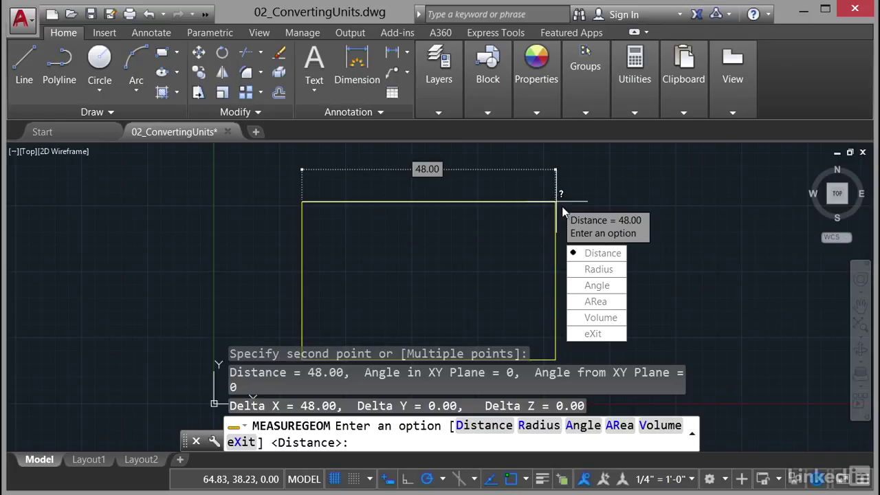
{"action": "left_click", "coordinate": [591, 333]}
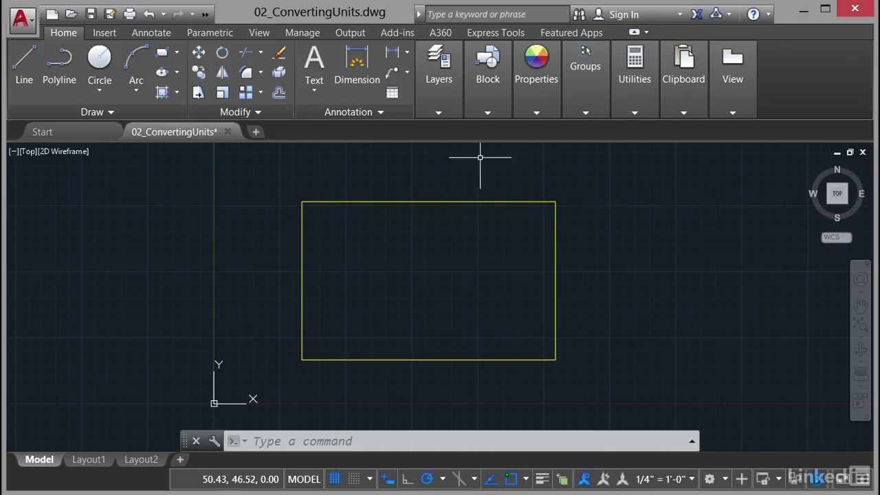
Scale the rectangle by a factor of 25.4 using its lower-left corner as the base point.
{"action": "left_click", "coordinate": [432, 202]}
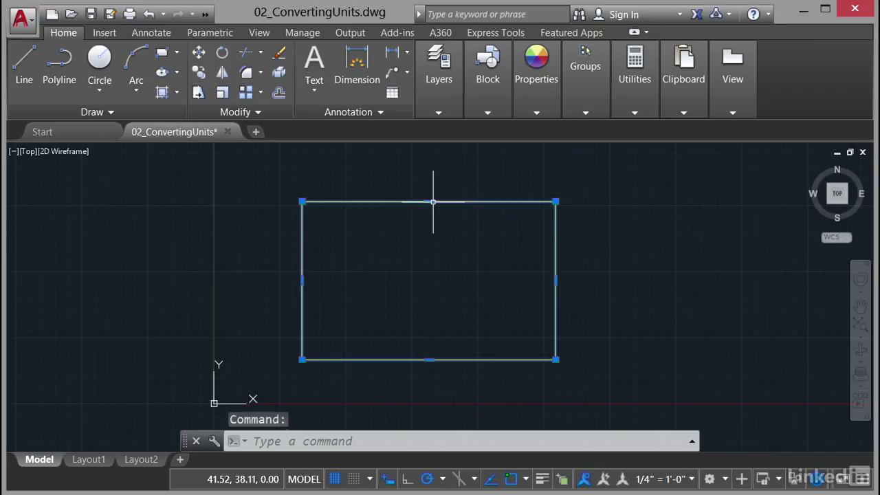
{"action": "right_click", "coordinate": [390, 149]}
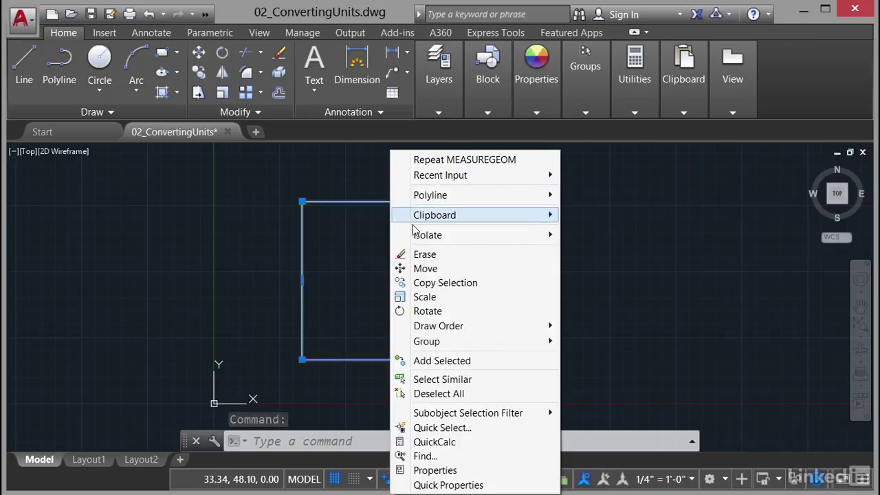
{"action": "left_click", "coordinate": [425, 296]}
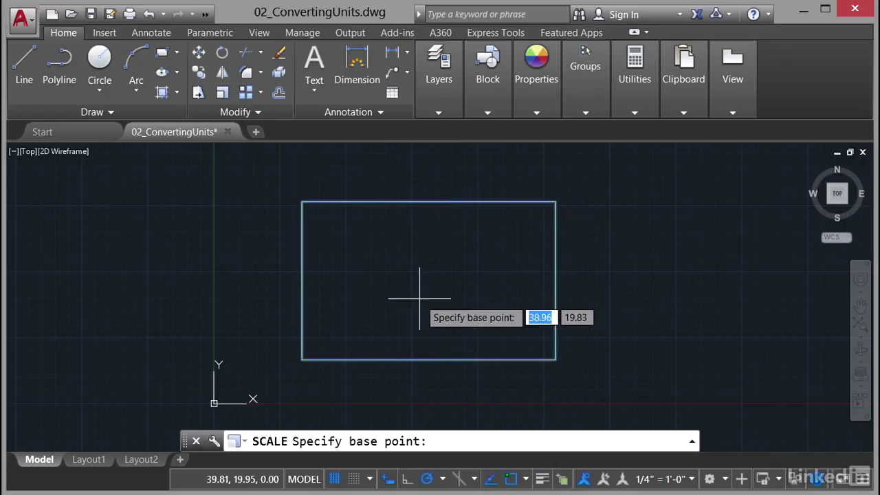
{"action": "left_click", "coordinate": [302, 359]}
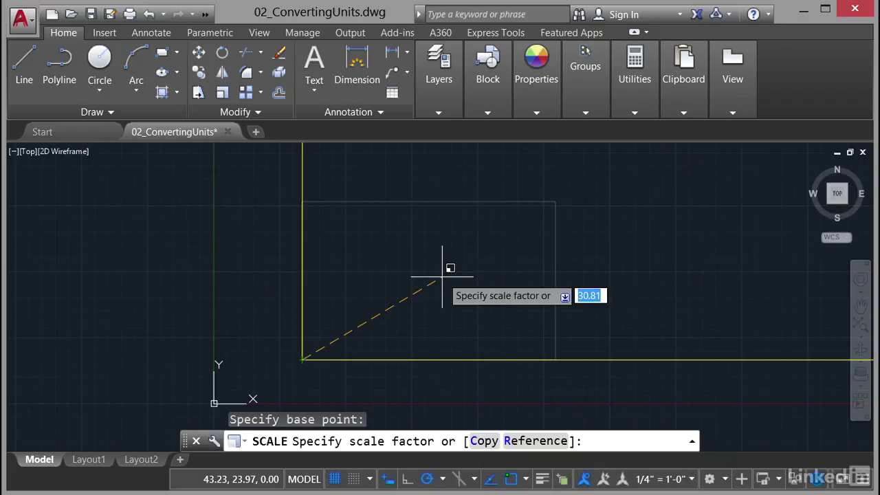
{"action": "type", "text": "25.4"}
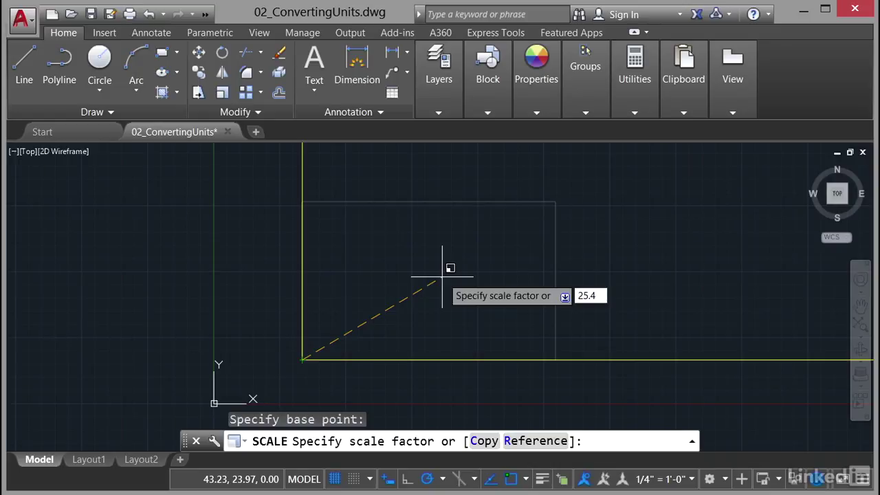
{"action": "key", "text": "Return"}
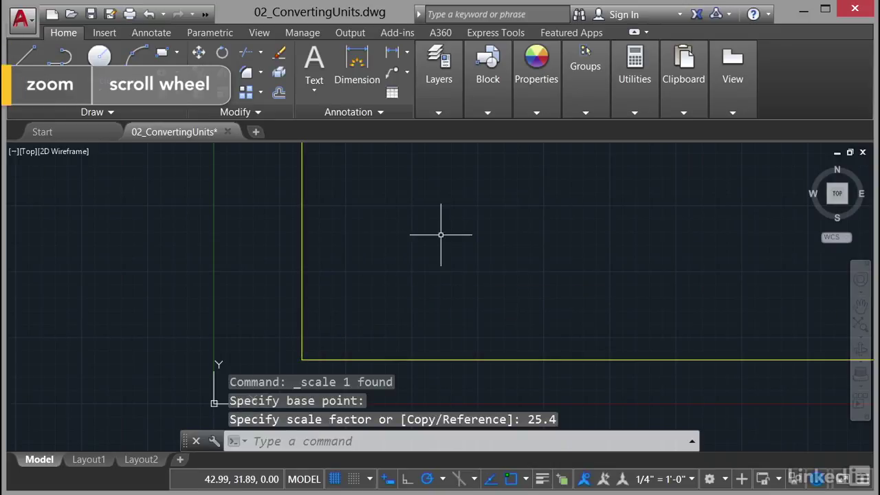
Measure the distance along the scaled rectangle's top edge, from its upper-left endpoint to its upper-right endpoint.
{"action": "scroll", "coordinate": [441, 234], "scroll_direction": "down", "scroll_amount": 10}
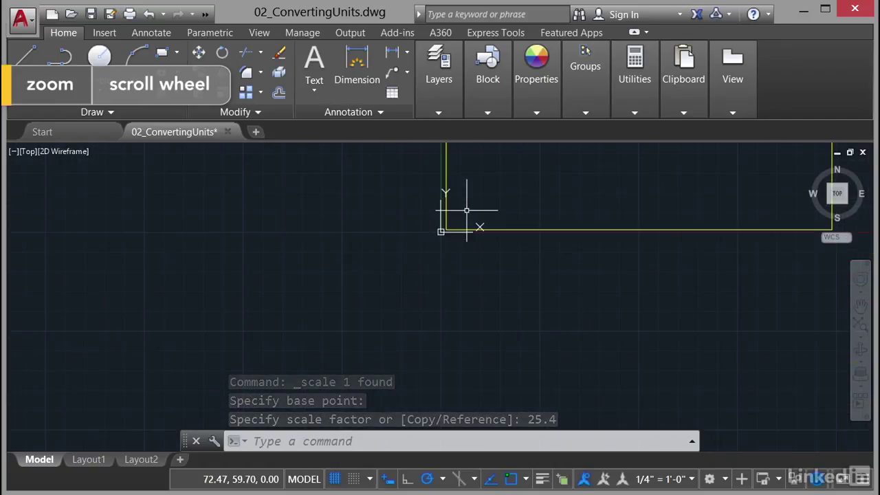
{"action": "scroll", "coordinate": [507, 180], "scroll_direction": "down", "scroll_amount": 5}
{"action": "mouse_move", "coordinate": [509, 179]}
{"action": "middle_mouse_down"}
{"action": "mouse_move", "coordinate": [454, 261]}
{"action": "mouse_move", "coordinate": [408, 309]}
{"action": "middle_mouse_up"}
{"action": "scroll", "coordinate": [415, 303], "scroll_direction": "up", "scroll_amount": 4}
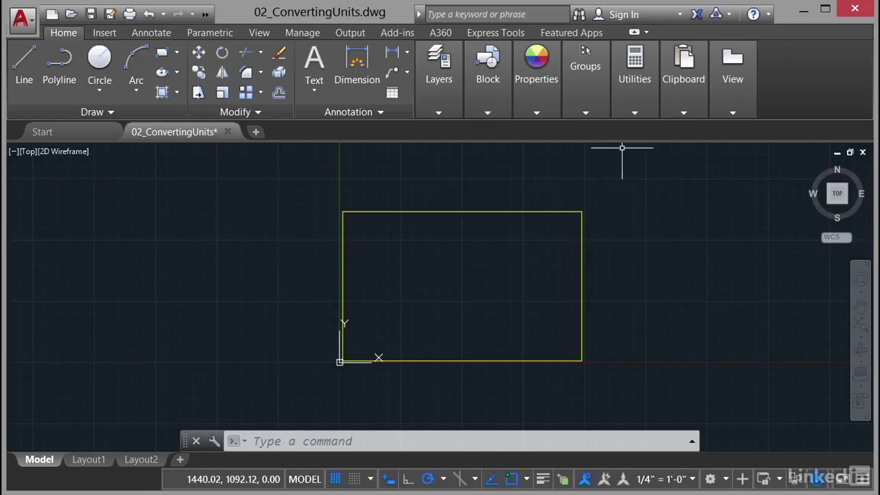
{"action": "left_click", "coordinate": [632, 113]}
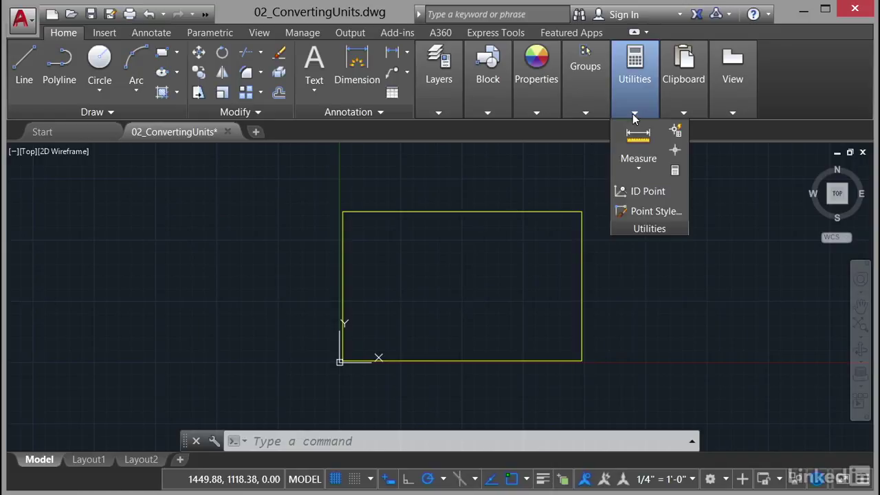
{"action": "left_click", "coordinate": [635, 171]}
{"action": "left_click", "coordinate": [638, 198]}
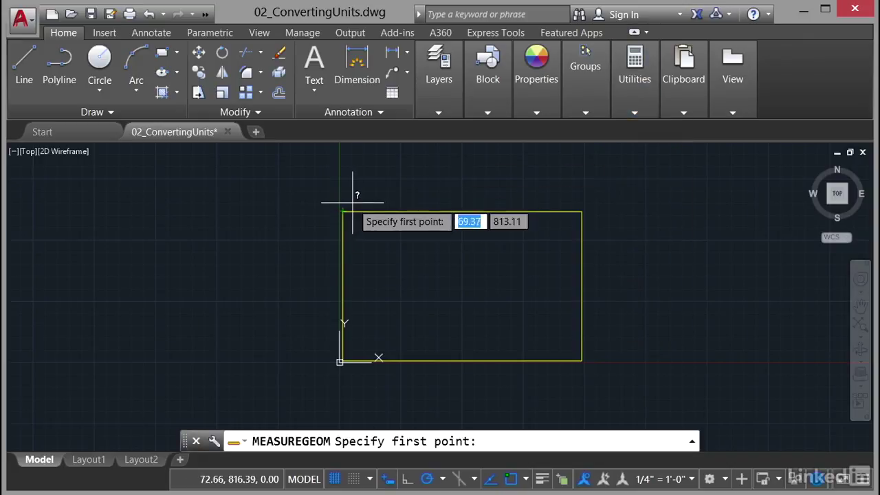
{"action": "scroll", "coordinate": [343, 210], "scroll_direction": "up", "scroll_amount": 1}
{"action": "scroll", "coordinate": [344, 213], "scroll_direction": "up", "scroll_amount": 2}
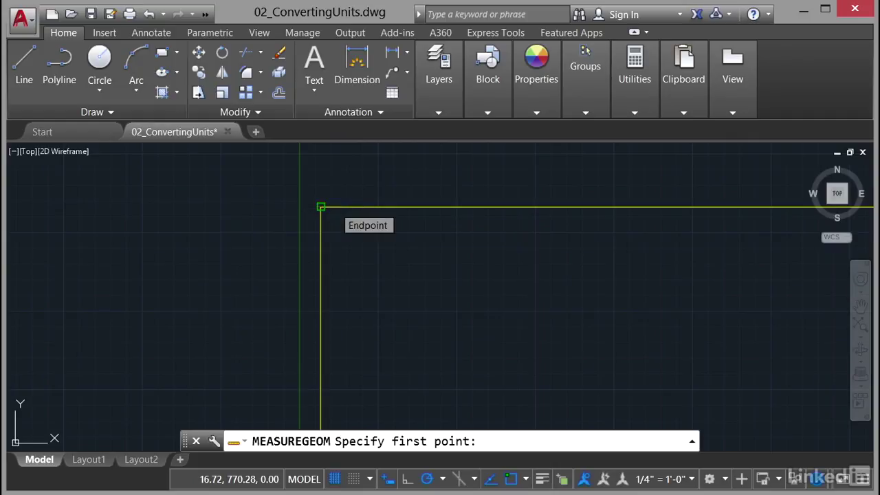
{"action": "left_click", "coordinate": [335, 206]}
{"action": "scroll", "coordinate": [604, 172], "scroll_direction": "down", "scroll_amount": 3}
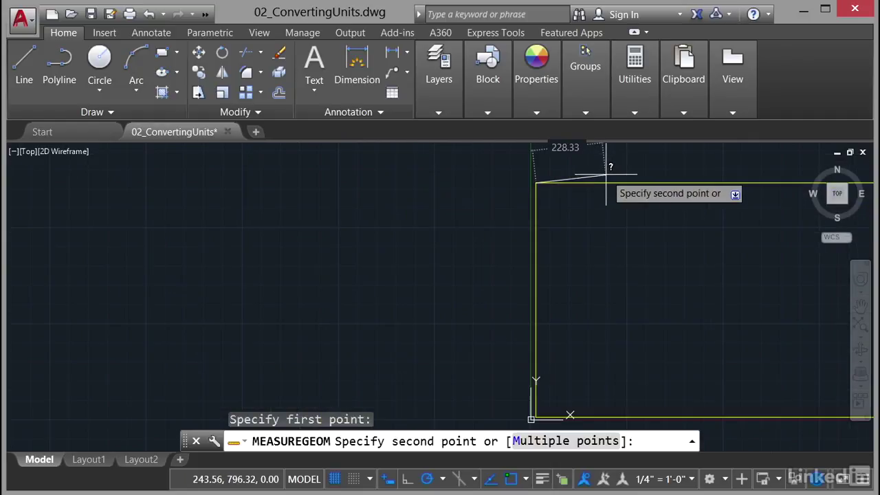
{"action": "scroll", "coordinate": [605, 176], "scroll_direction": "down", "scroll_amount": 1}
{"action": "middle_click_drag", "start_coordinate": [653, 183], "coordinate": [343, 200]}
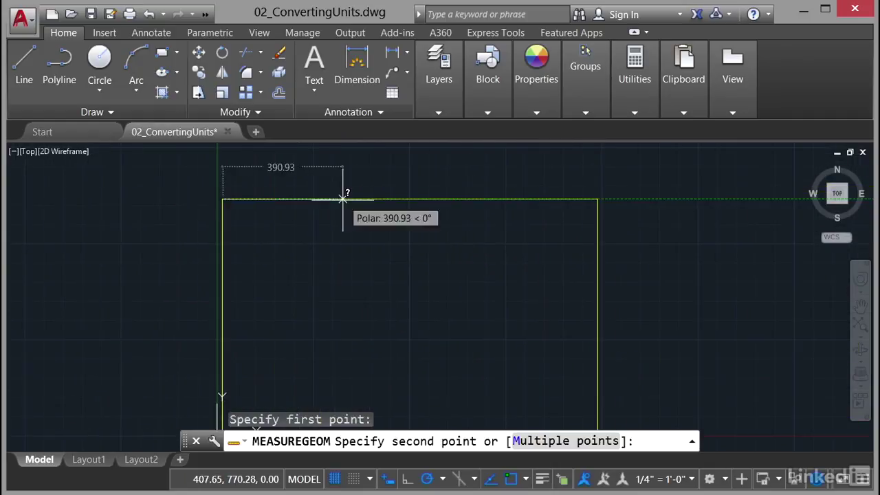
{"action": "left_click", "coordinate": [598, 199]}
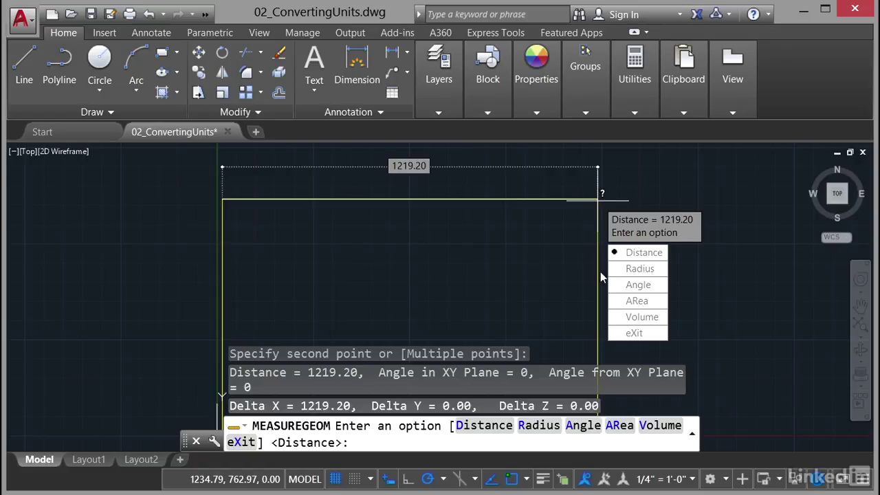
{"action": "left_click", "coordinate": [633, 336]}
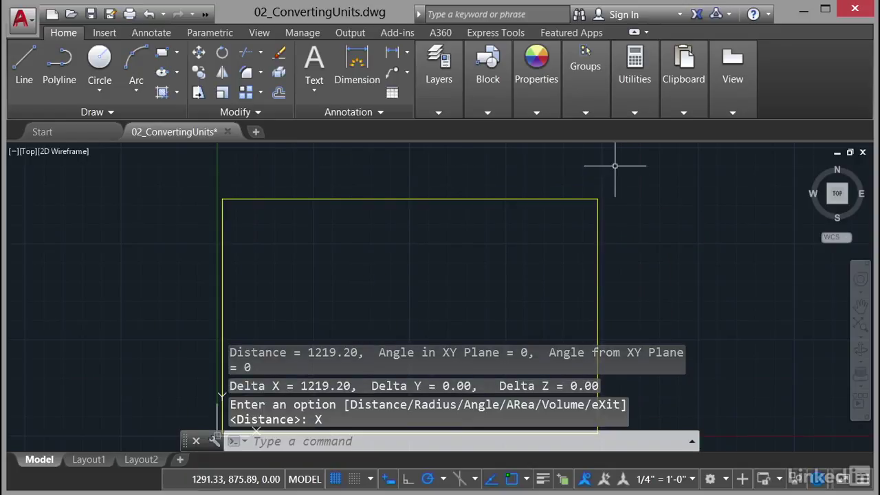